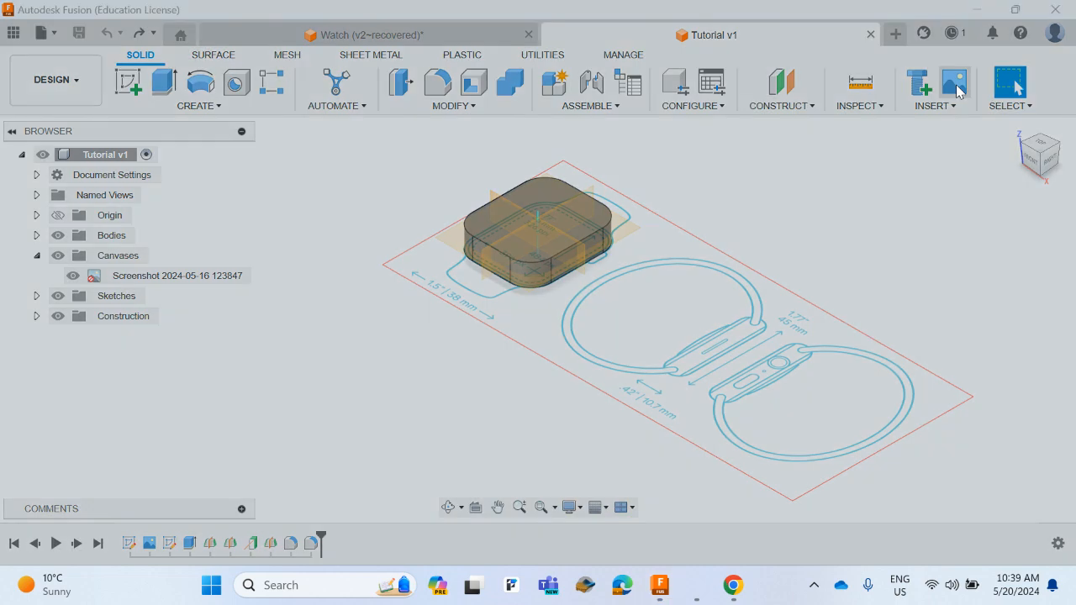
pyautogui.click(359, 463)
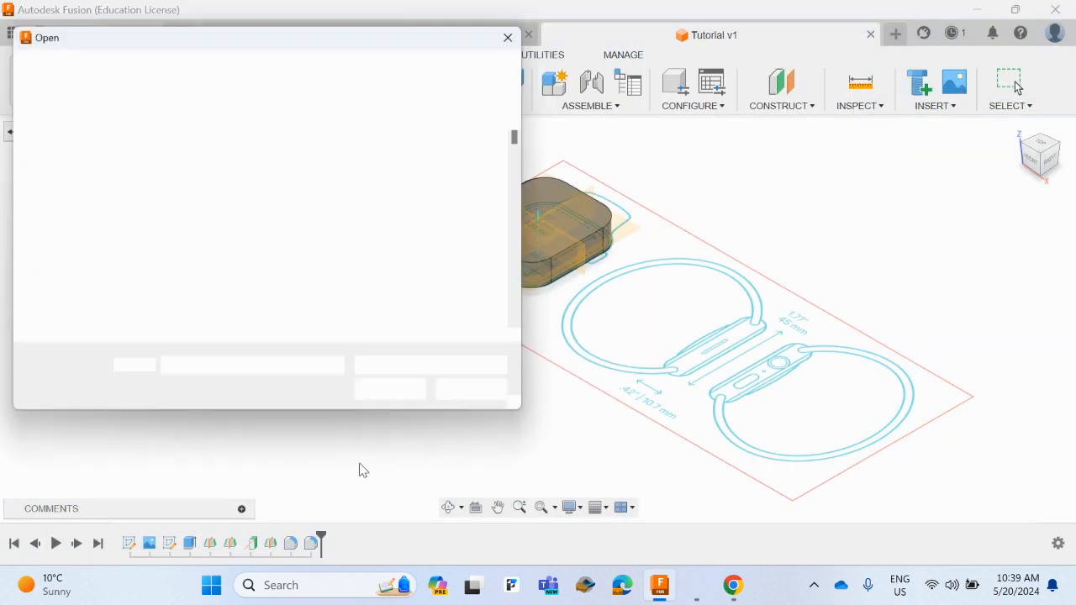
pyautogui.moveTo(523, 141); pyautogui.dragTo(553, 358)
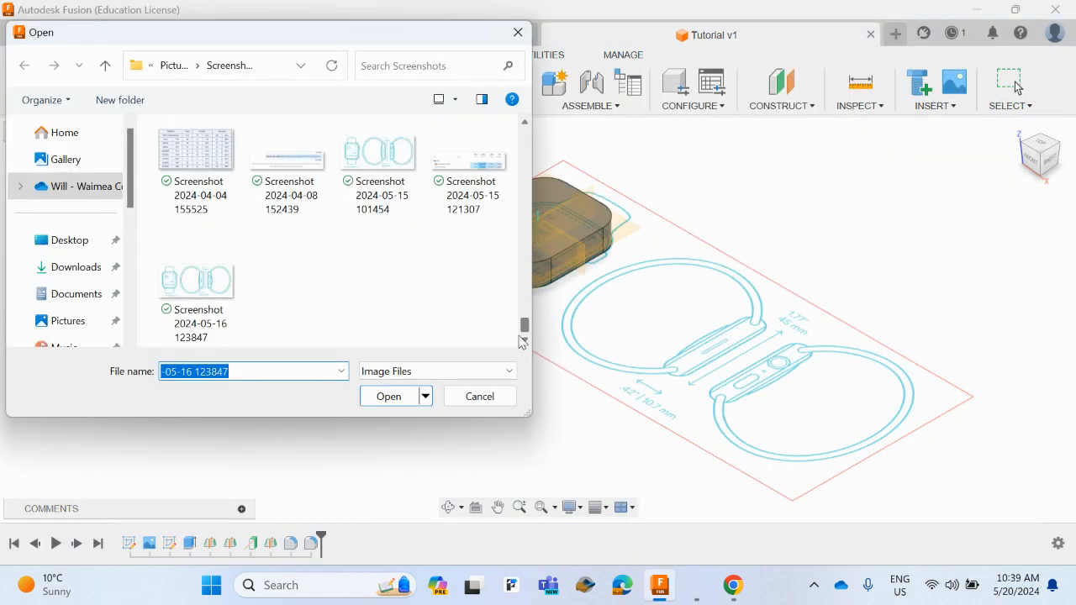
pyautogui.click(182, 282)
pyautogui.click(401, 399)
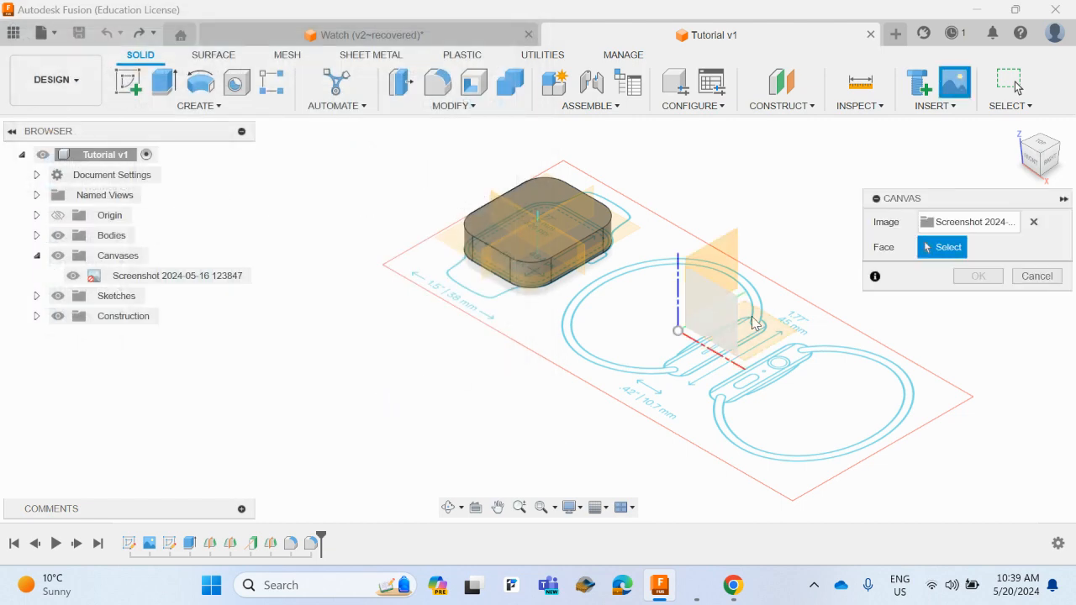
pyautogui.click(566, 267)
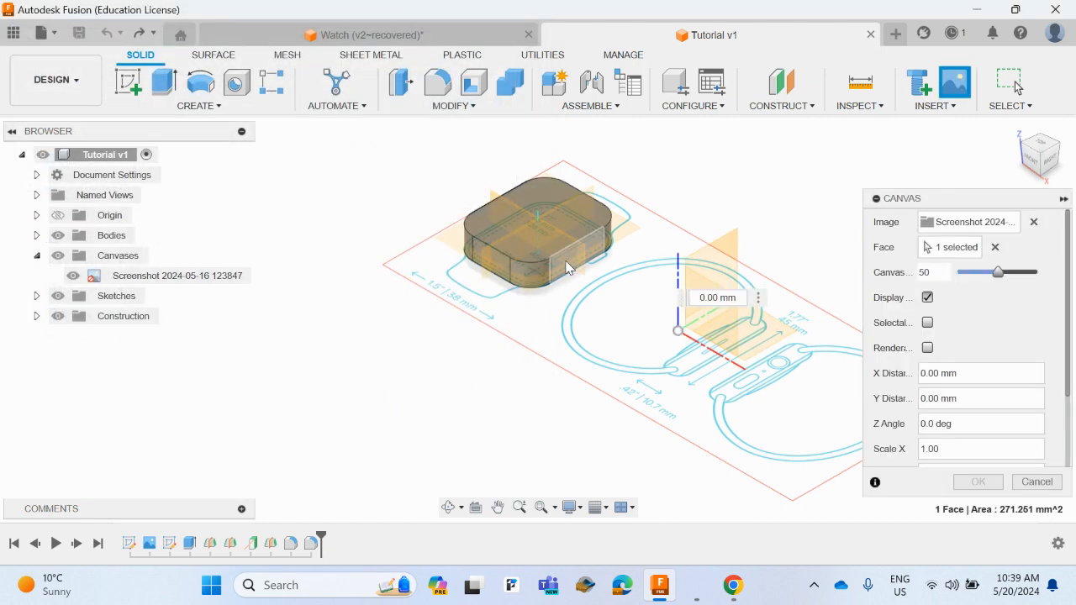
# Step: Set the new canvas's X and Y scale to 5 each
pyautogui.scroll(3, 586, 265)
pyautogui.scroll(4, 586, 265)
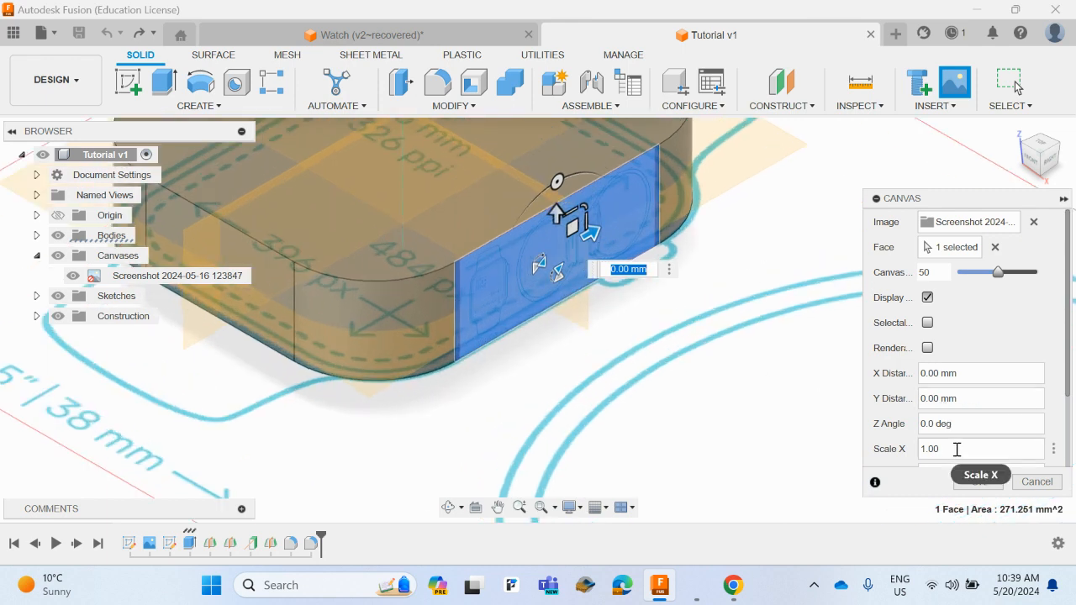
pyautogui.click(955, 450)
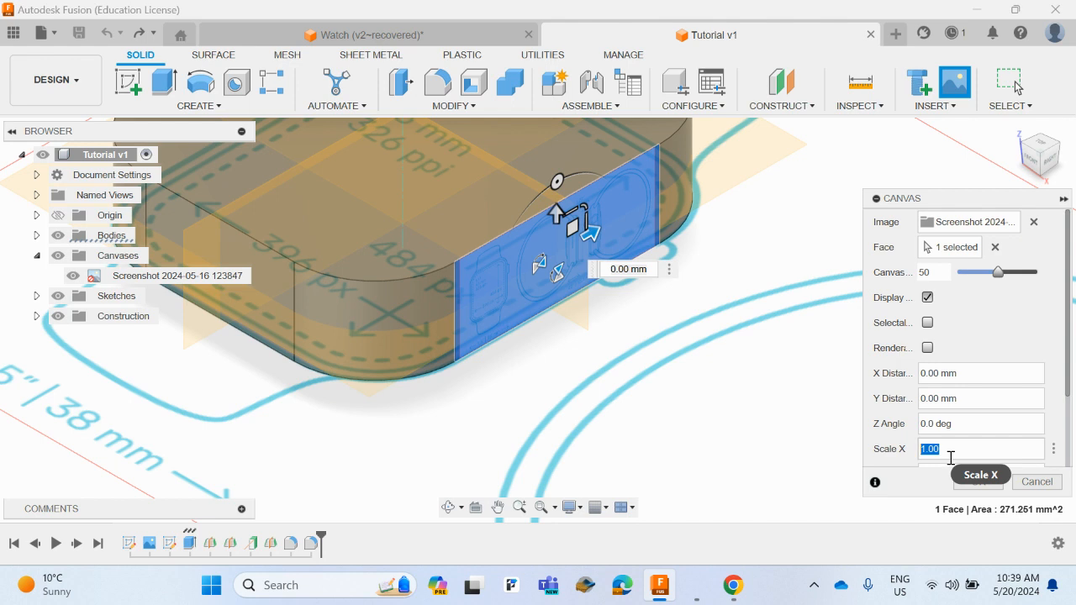
pyautogui.write('5')
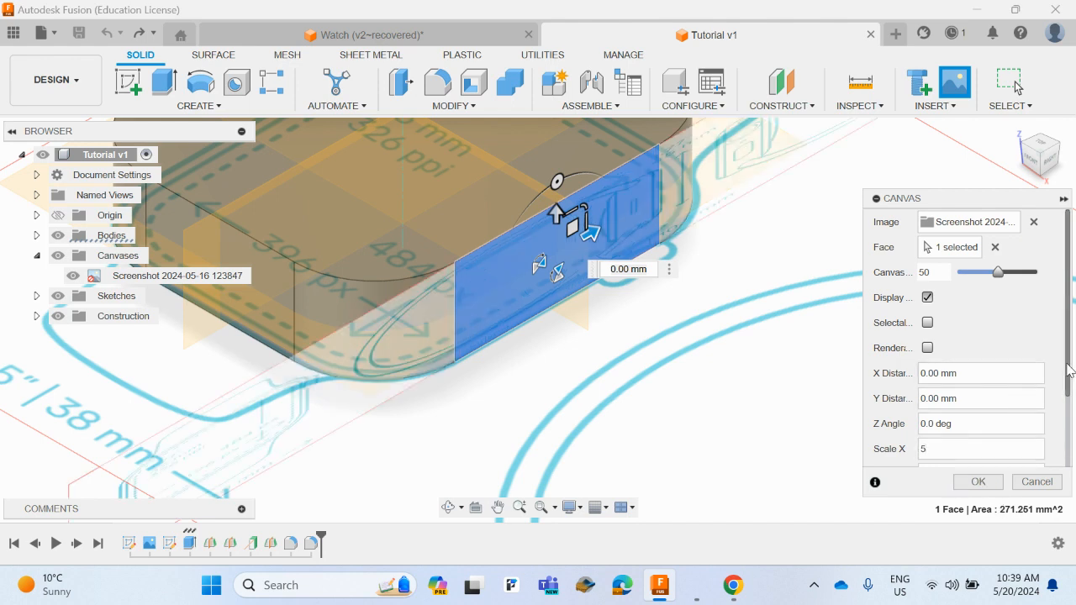
pyautogui.scroll(-2, 959, 433)
pyautogui.click(975, 426)
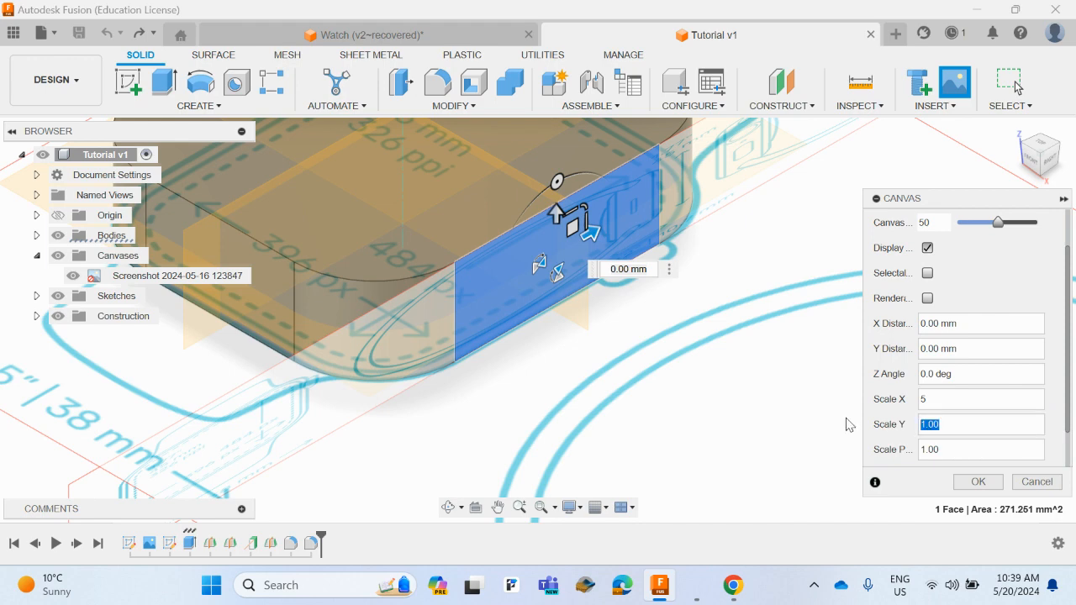
pyautogui.write('5')
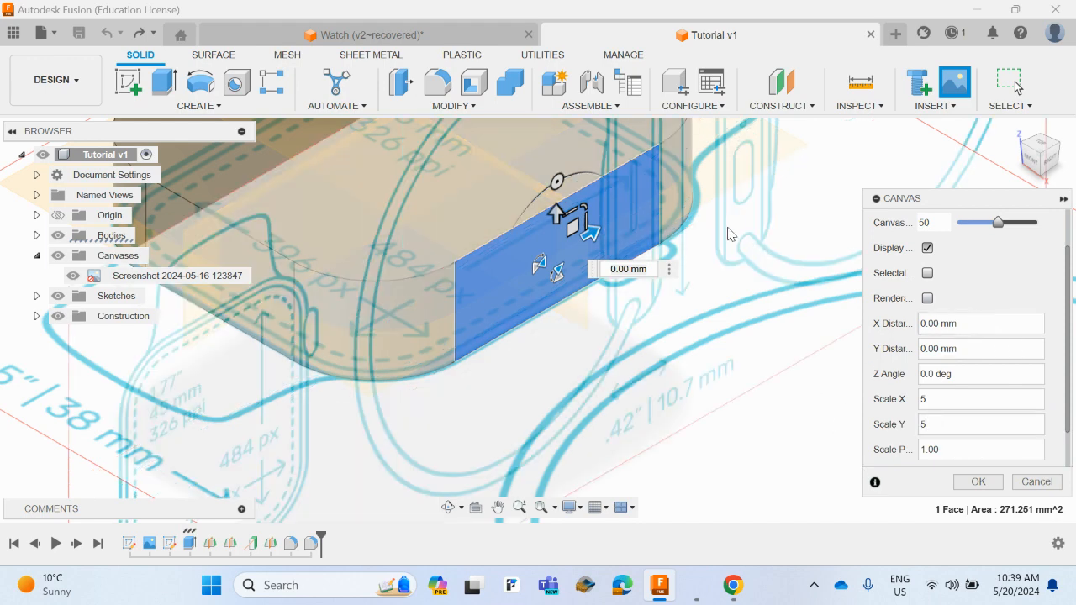
# Step: Rotate the canvas -90 degrees, shift it -20 mm to bring the side-view drawing over the face, and accept the placement
pyautogui.scroll(-4, 557, 269)
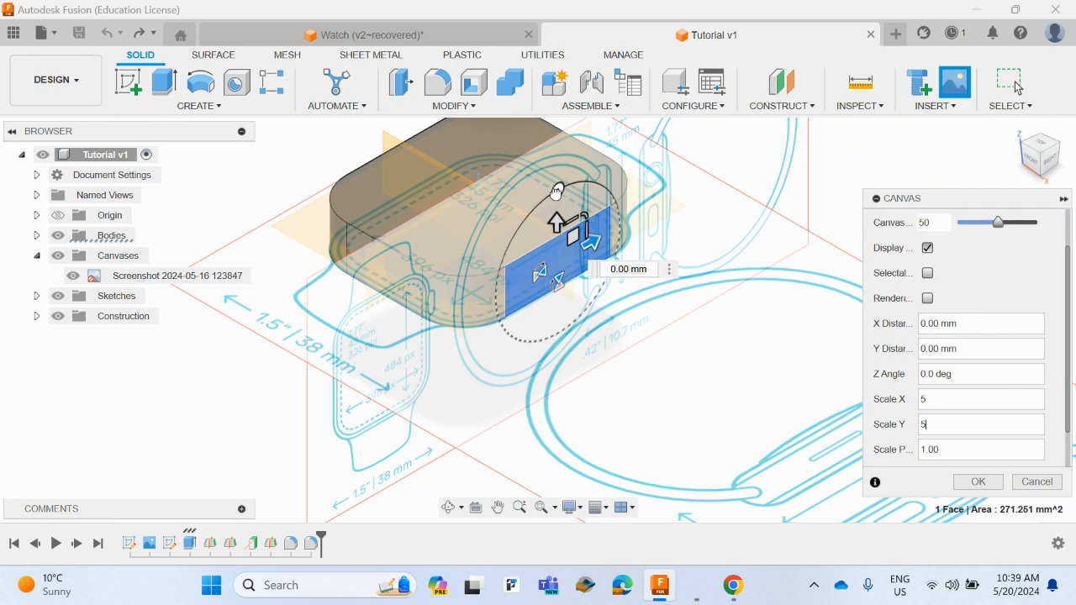
pyautogui.moveTo(556, 191); pyautogui.dragTo(627, 224)
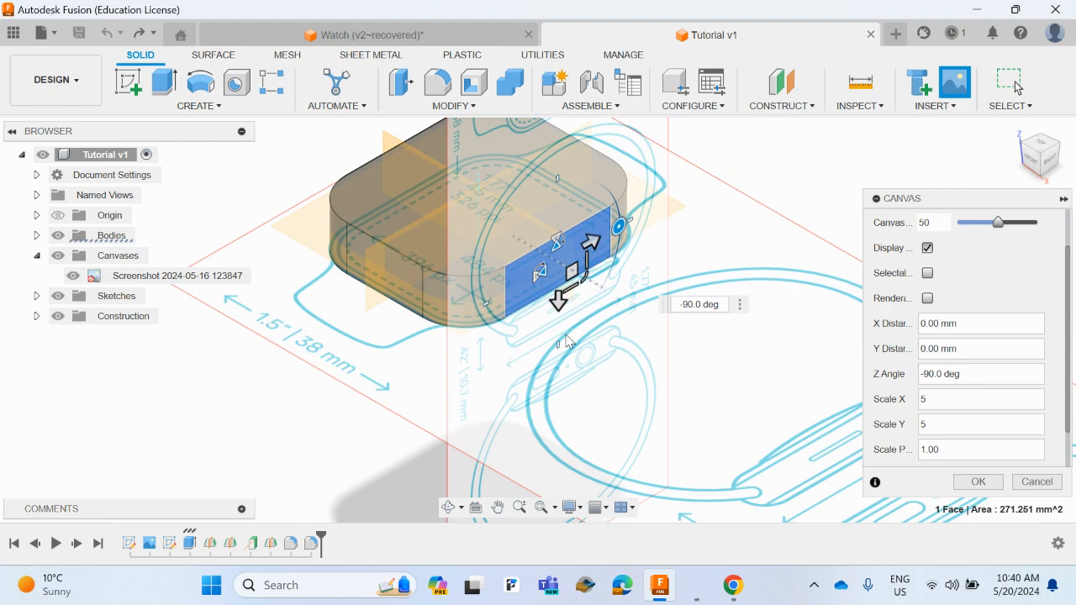
pyautogui.click(557, 300)
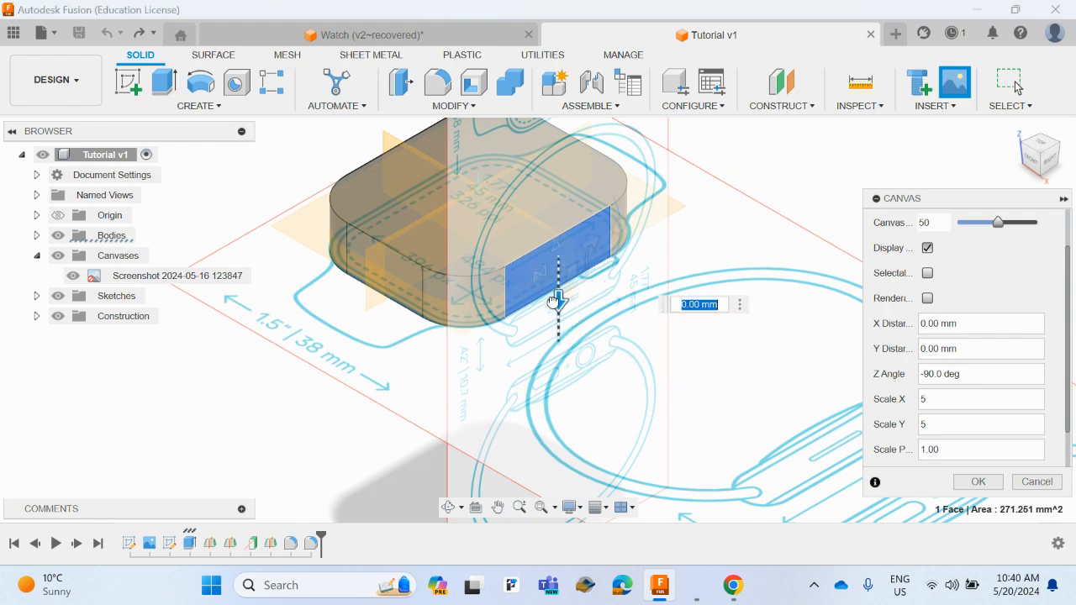
pyautogui.moveTo(554, 300); pyautogui.dragTo(557, 205)
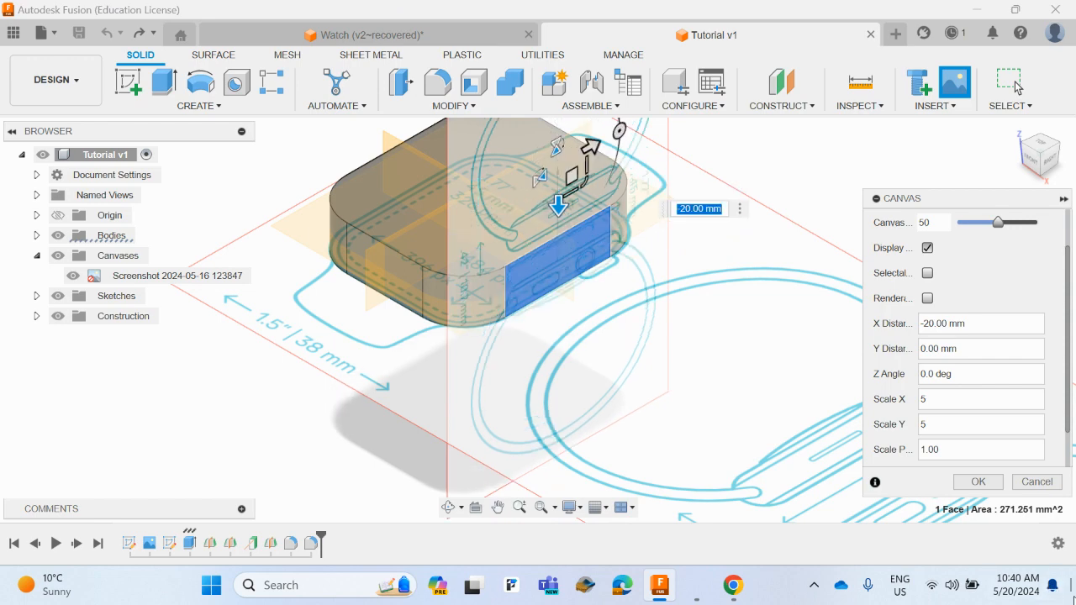
pyautogui.click(982, 488)
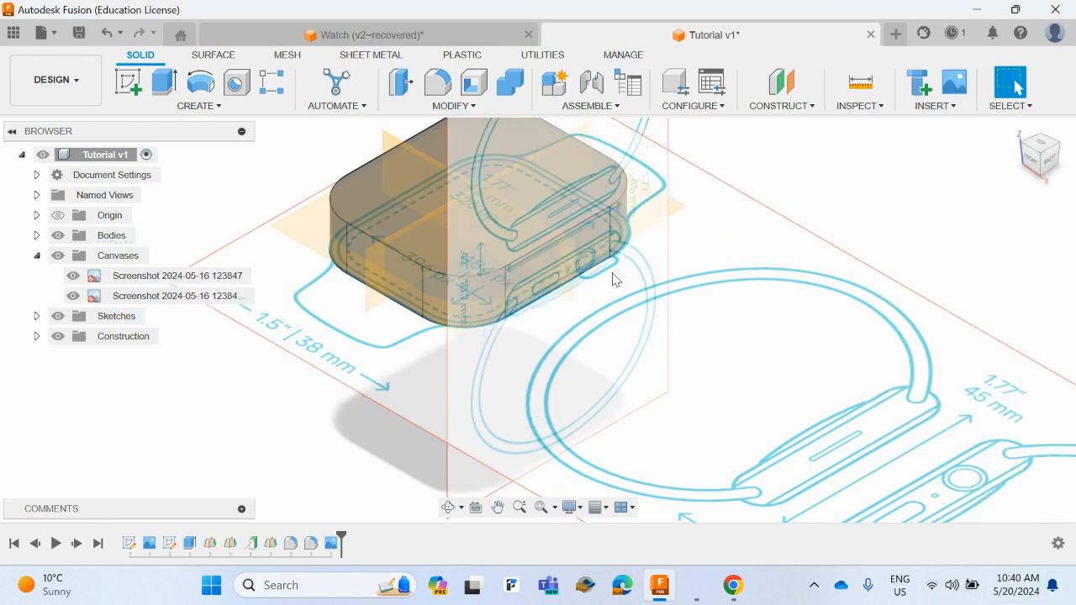
# Step: Calibrate the second canvas in the right view by picking both ends of the watch-length arrow and entering 45 mm
pyautogui.scroll(-2, 538, 257)
pyautogui.scroll(3, 542, 254)
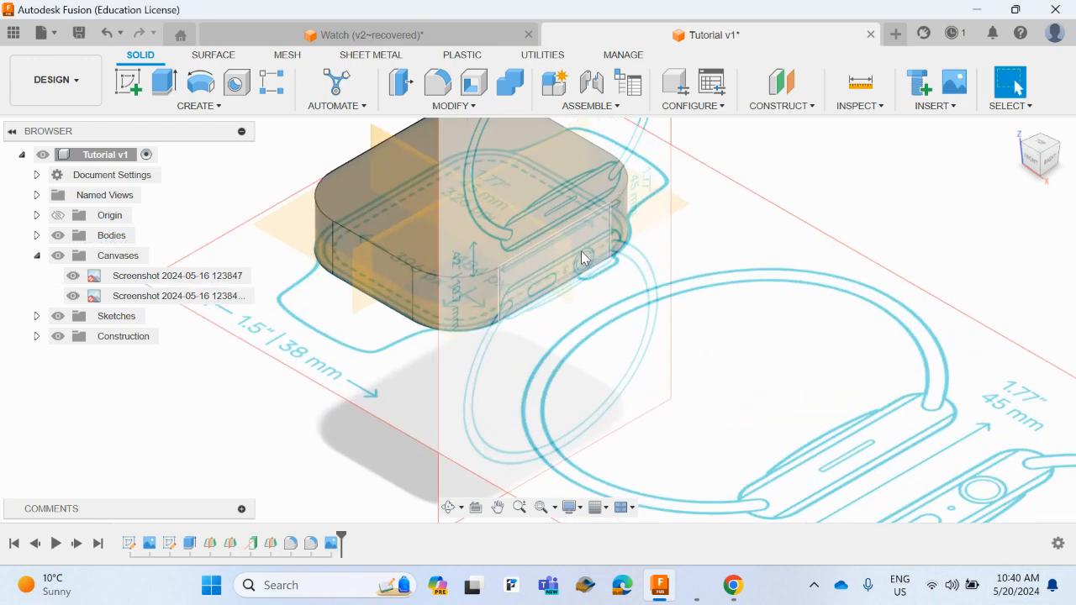
pyautogui.click(1049, 164)
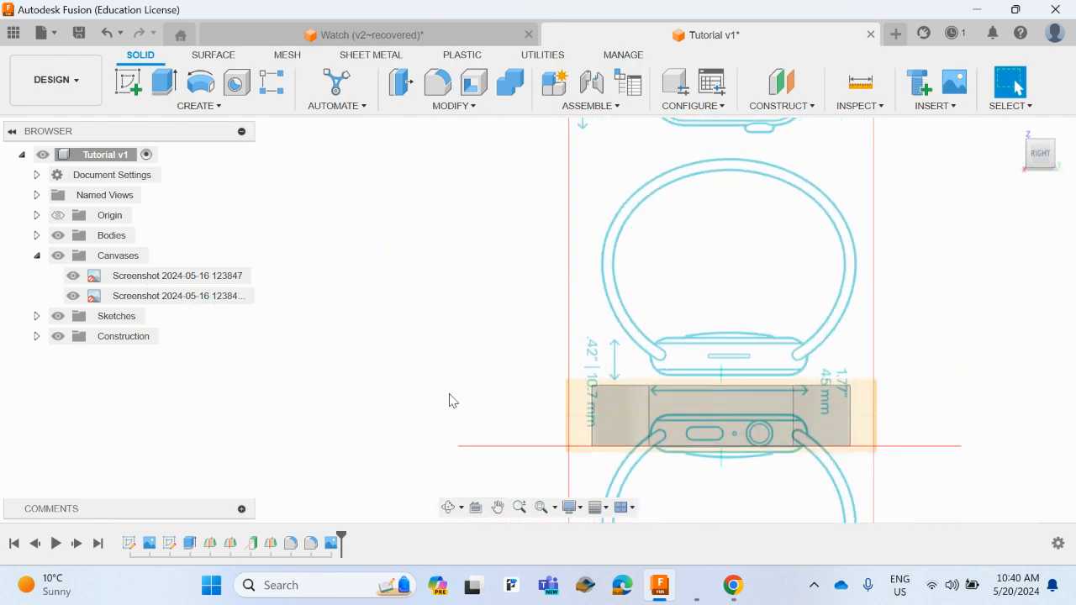
pyautogui.rightClick(184, 301)
pyautogui.click(210, 359)
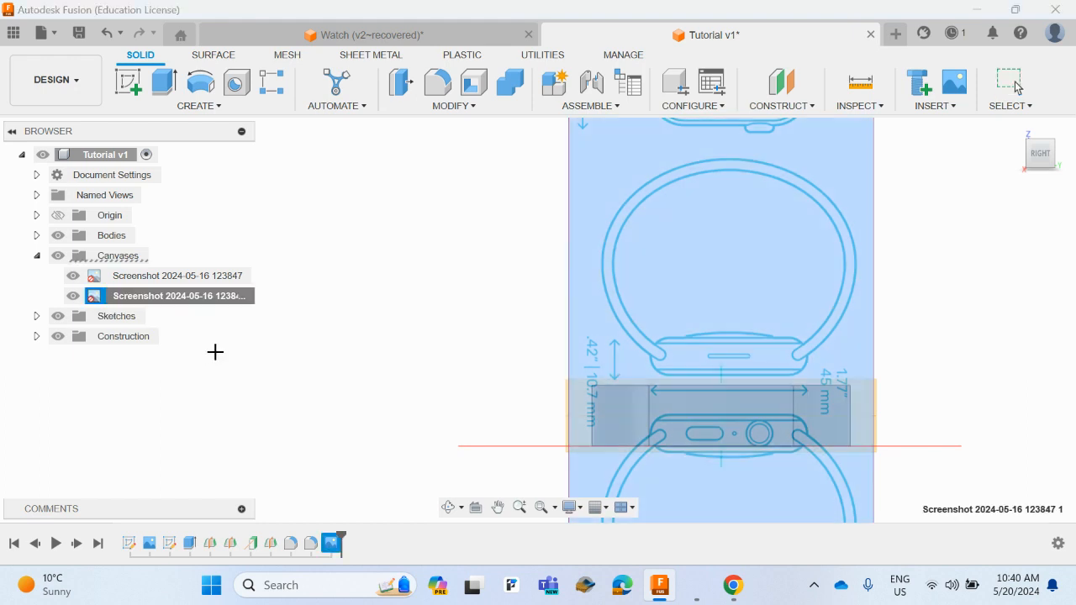
pyautogui.scroll(2, 711, 416)
pyautogui.scroll(1, 712, 416)
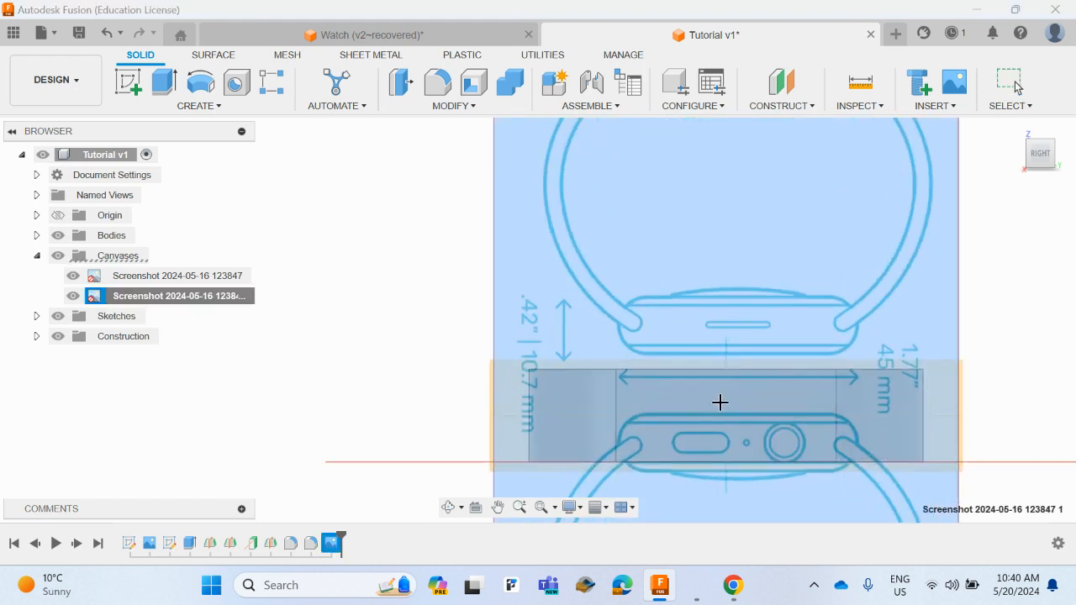
pyautogui.moveTo(720, 401); pyautogui.dragTo(513, 358, button='middle')
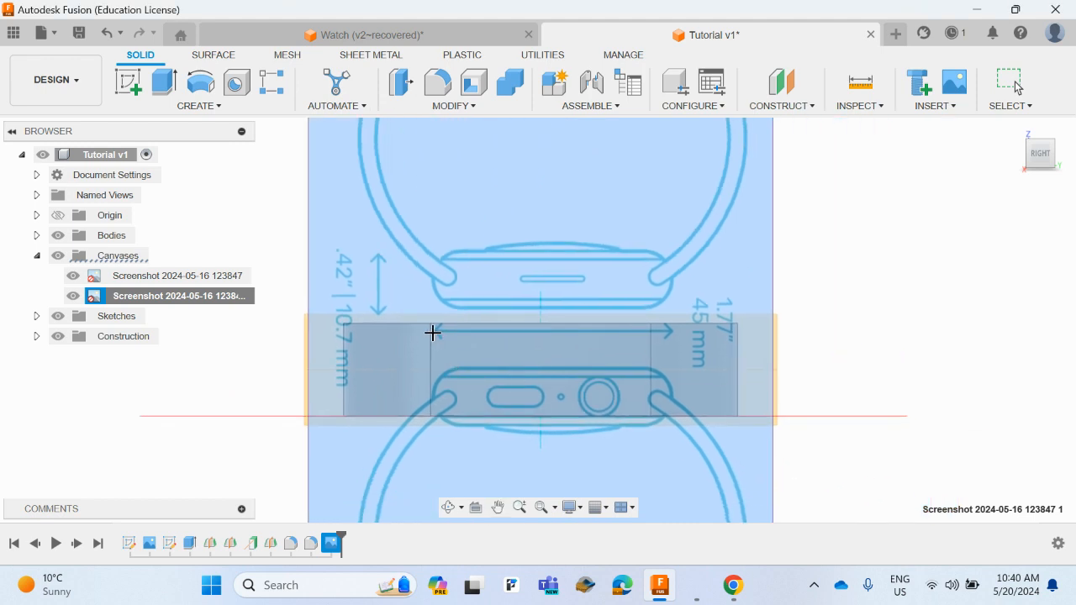
pyautogui.scroll(2, 436, 336)
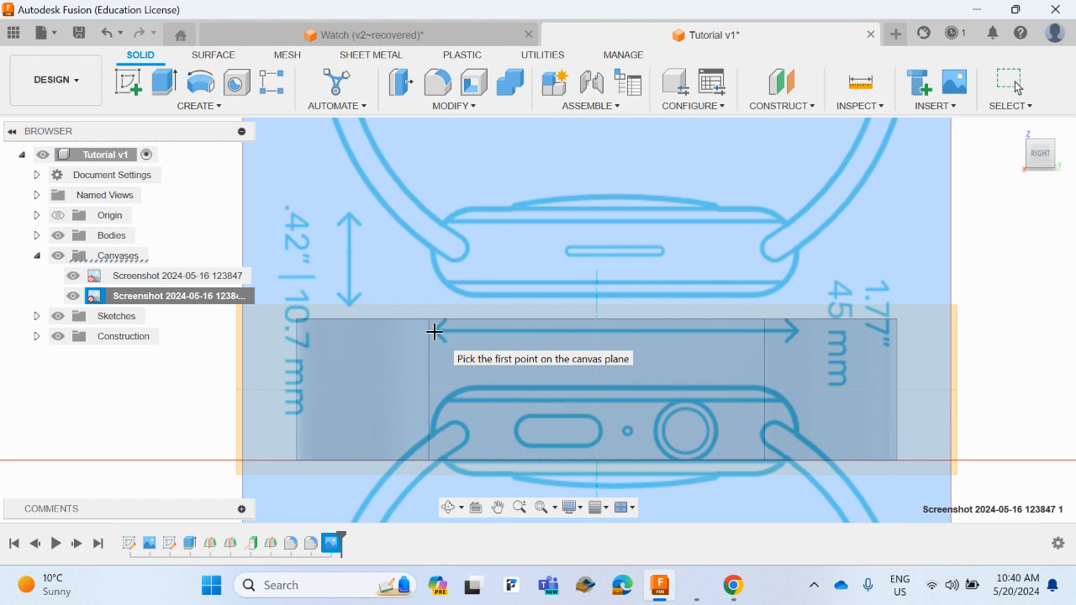
pyautogui.click(434, 332)
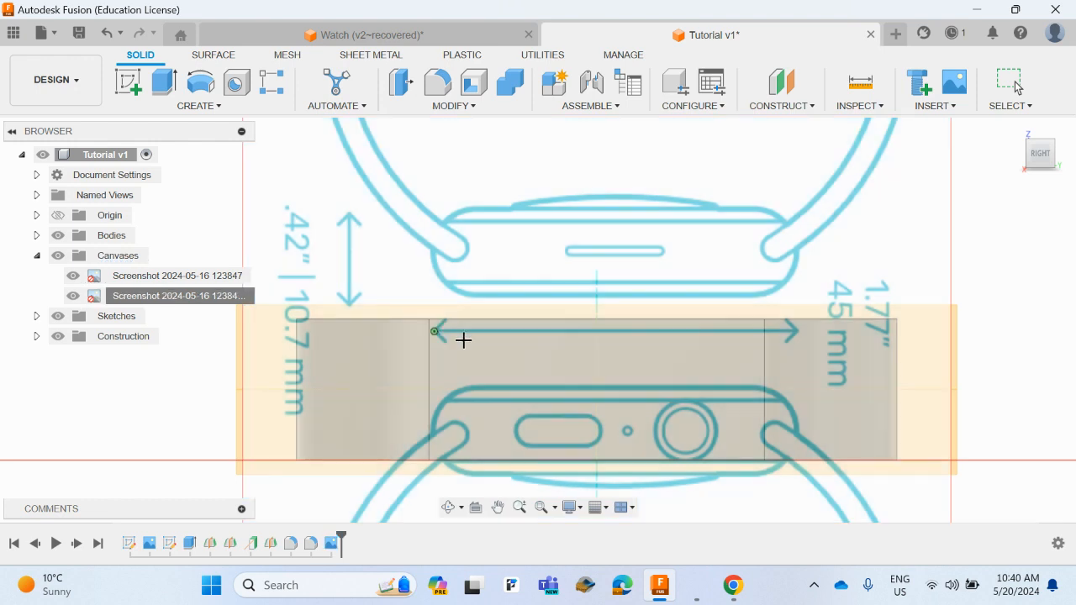
pyautogui.click(795, 330)
pyautogui.write('45')
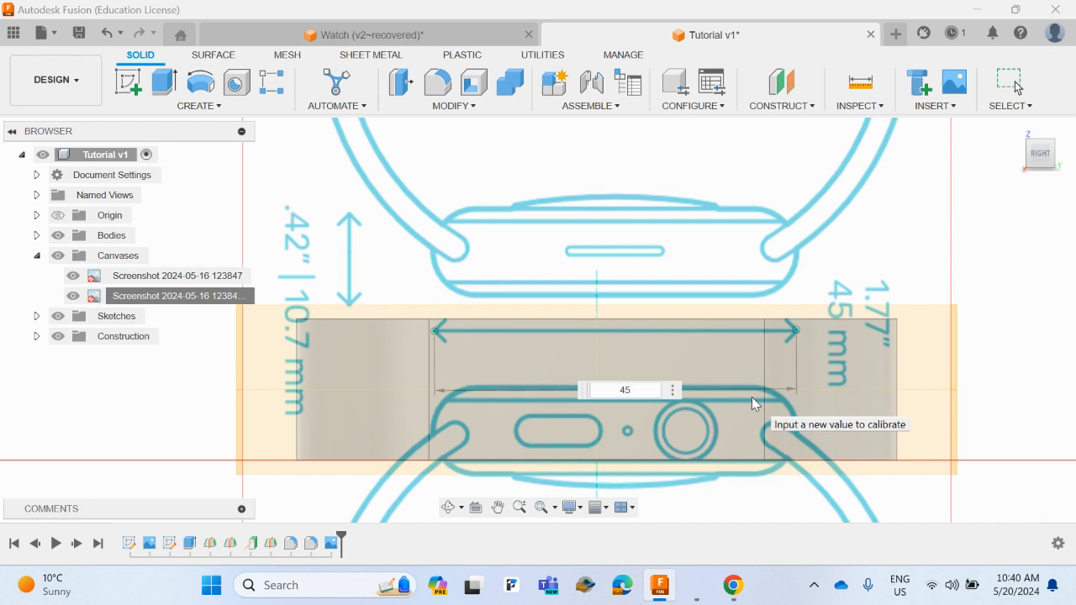
pyautogui.press('Return')
# Step: Edit the second canvas and set its Y distance to 18 mm so the side-view drawing lines up vertically with the body
pyautogui.scroll(-5, 719, 410)
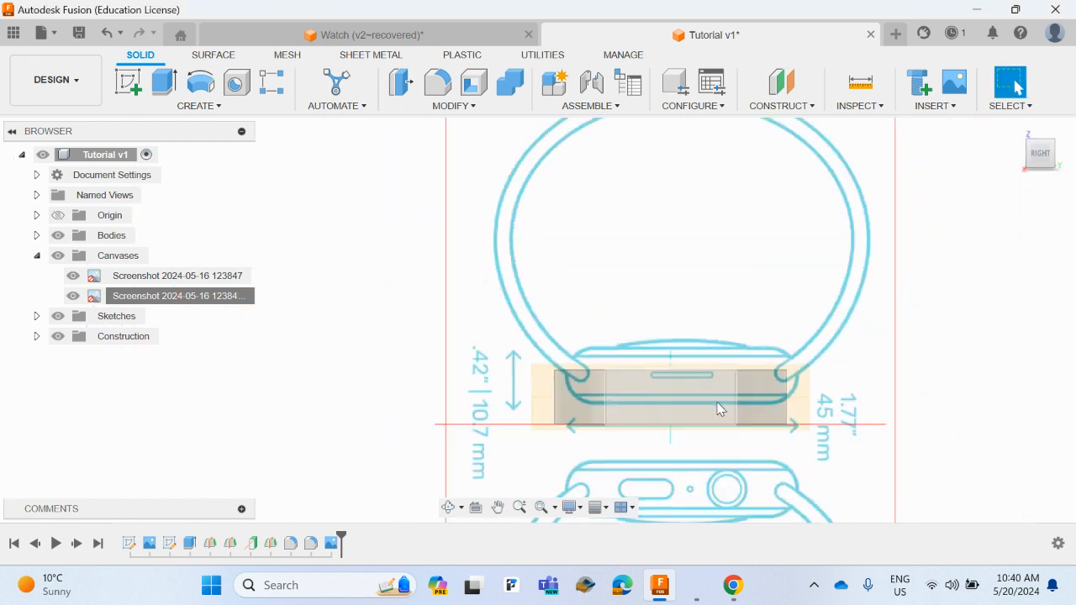
pyautogui.moveTo(719, 409); pyautogui.dragTo(622, 245, button='middle')
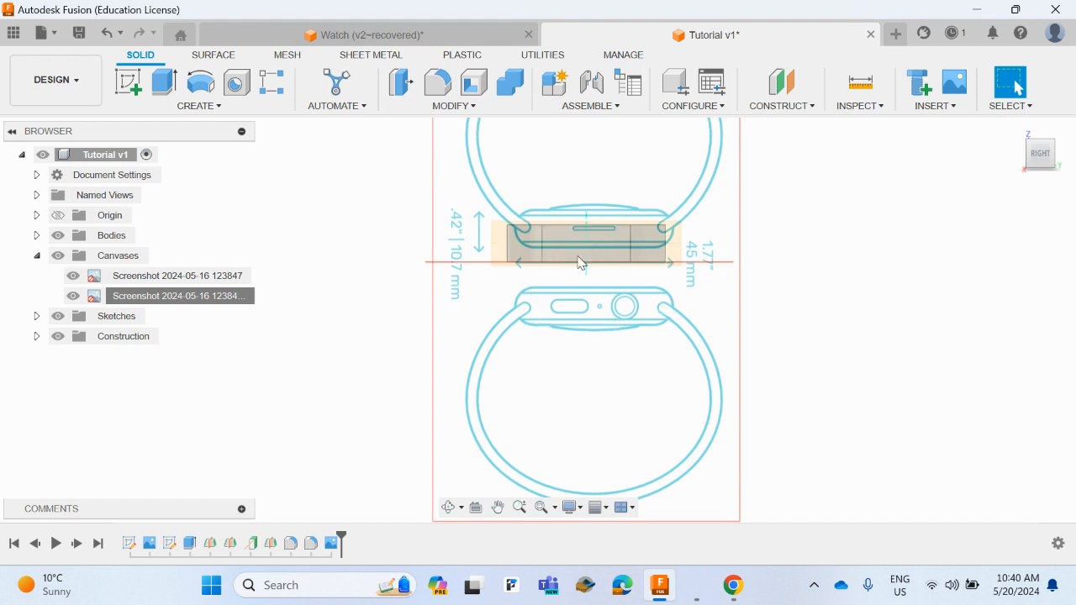
pyautogui.rightClick(198, 300)
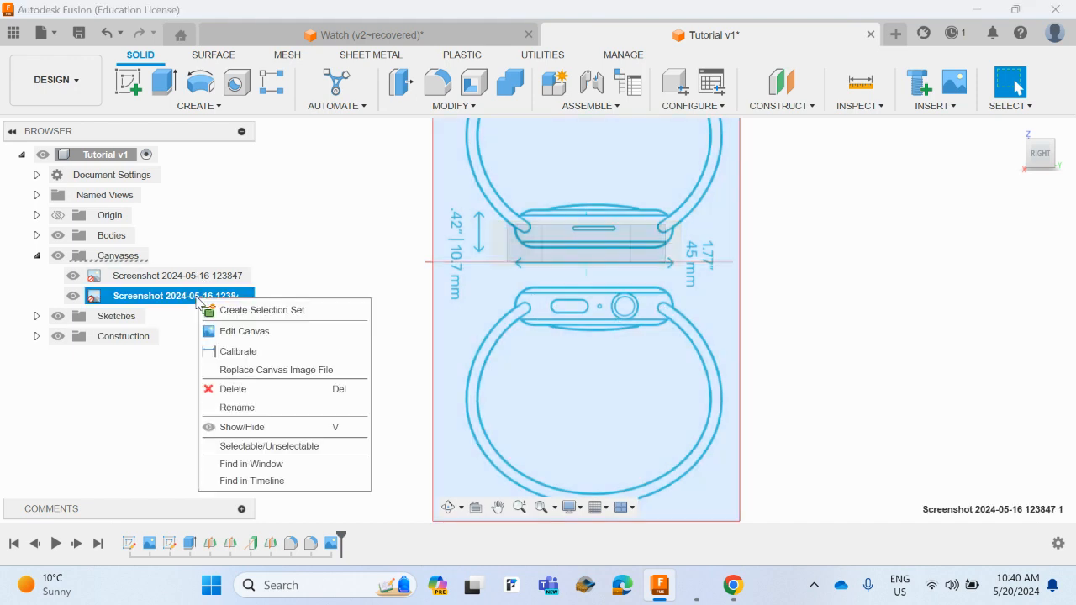
pyautogui.click(244, 331)
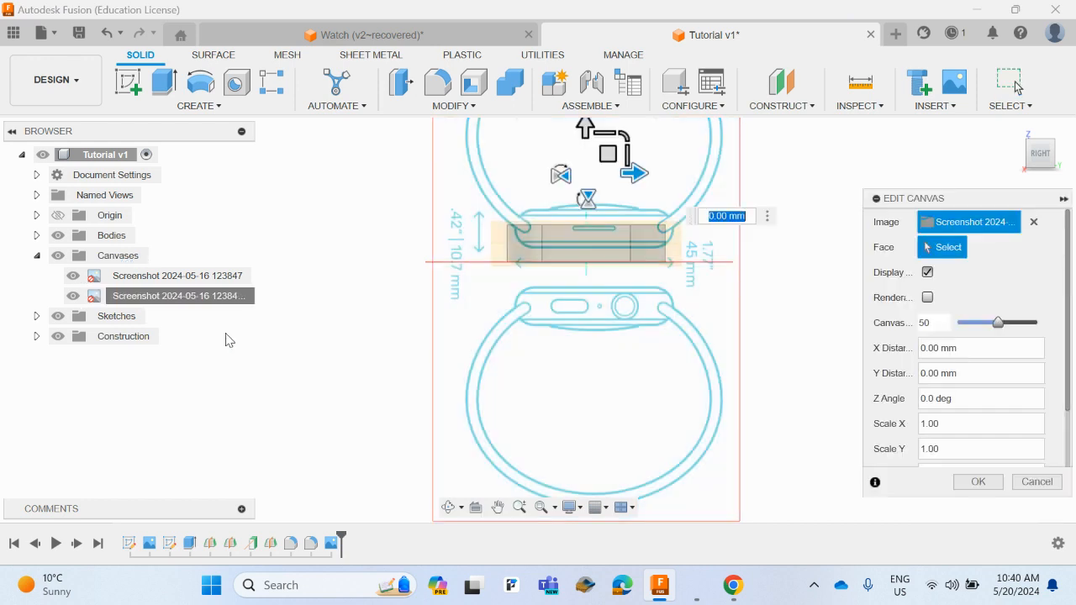
pyautogui.moveTo(791, 244); pyautogui.dragTo(795, 303, button='middle')
pyautogui.moveTo(589, 186); pyautogui.dragTo(591, 148)
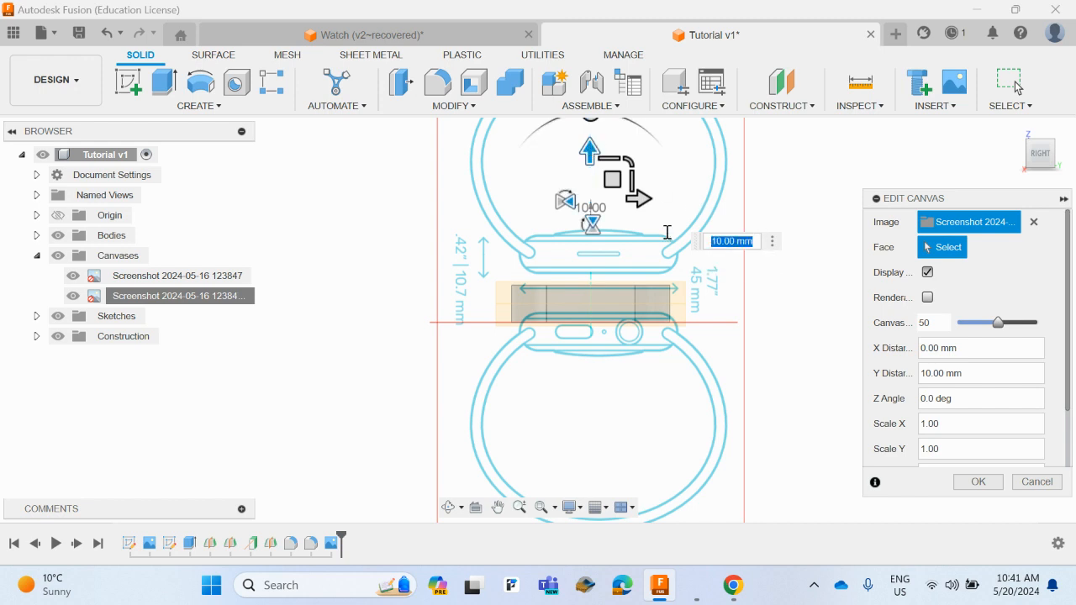
pyautogui.write('18')
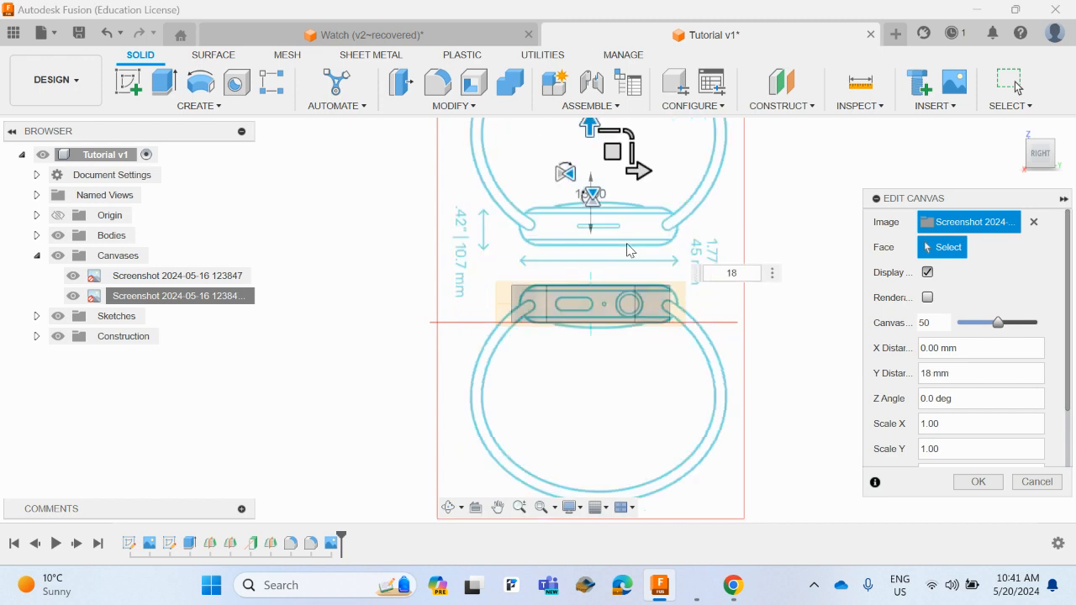
pyautogui.scroll(5, 563, 310)
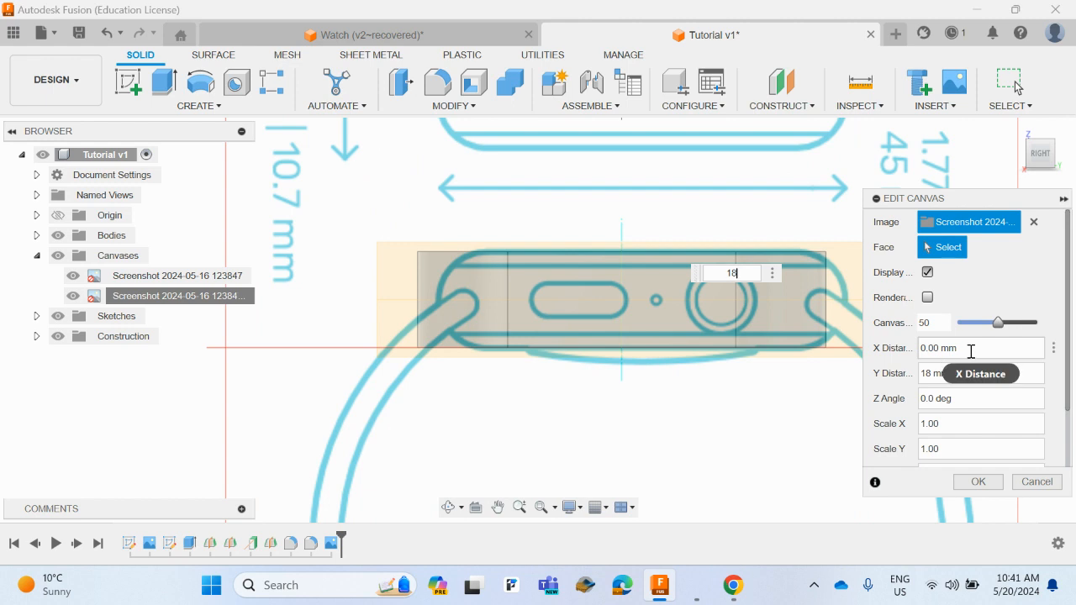
# Step: Set the canvas's X distance to -2.5 mm to center the side-view drawing on the body, and accept the edit
pyautogui.moveTo(957, 348); pyautogui.dragTo(891, 345)
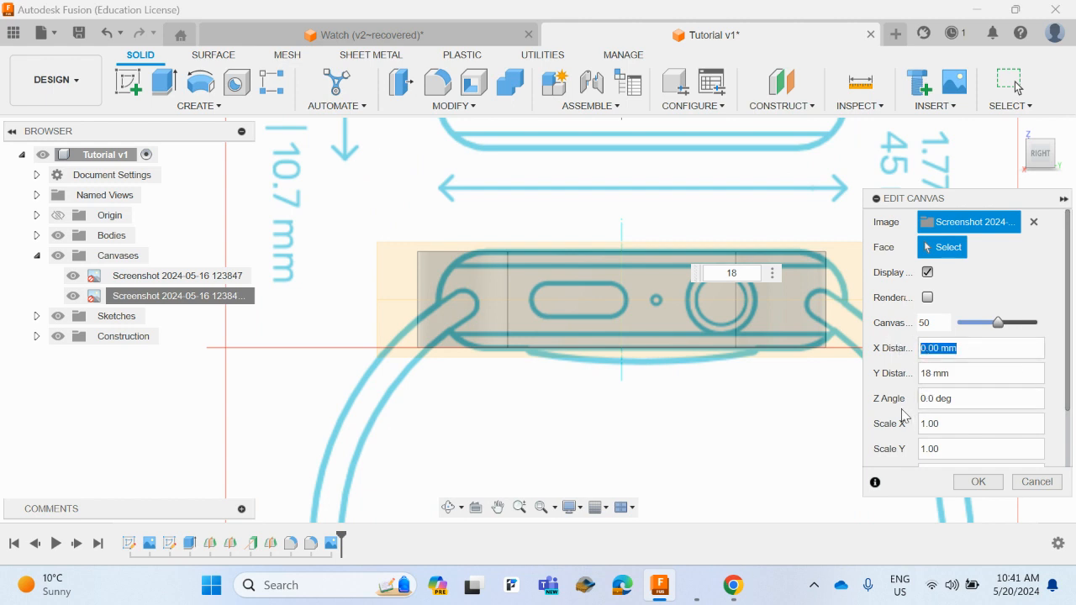
pyautogui.write('5')
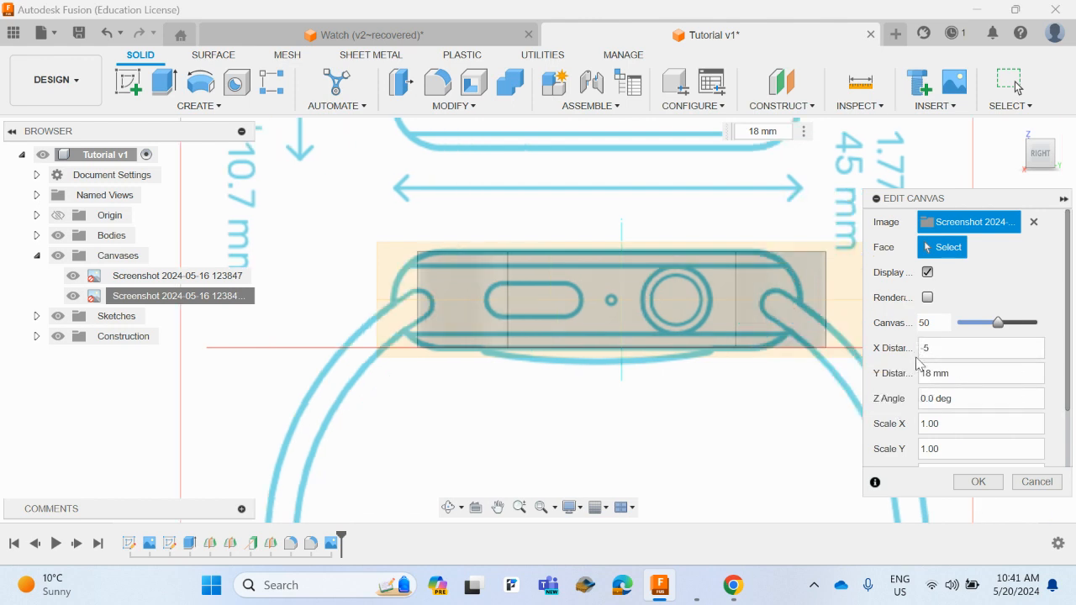
pyautogui.click(925, 348)
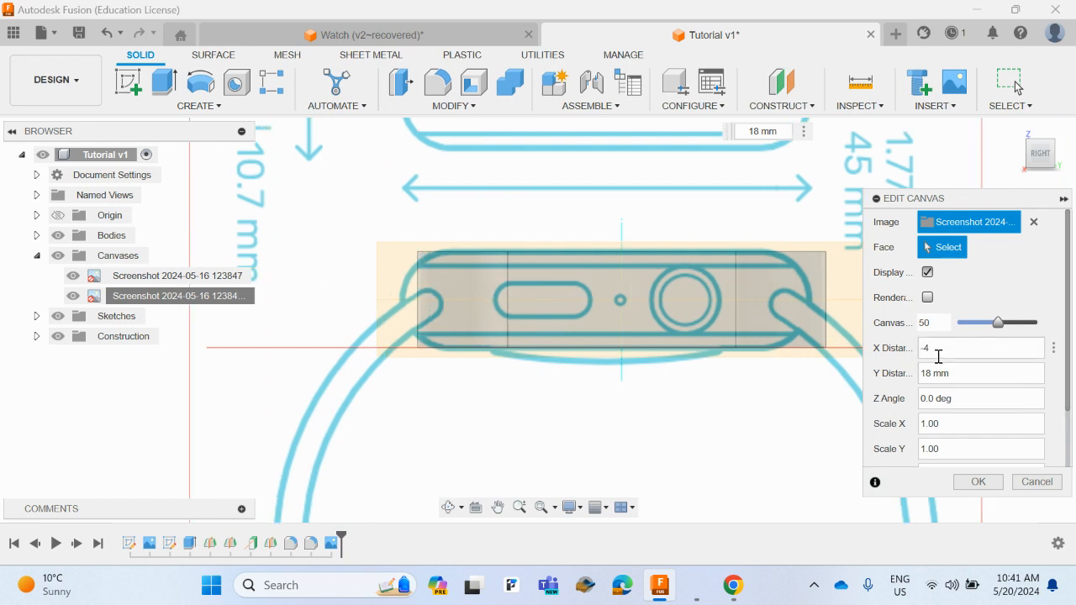
pyautogui.write('-3')
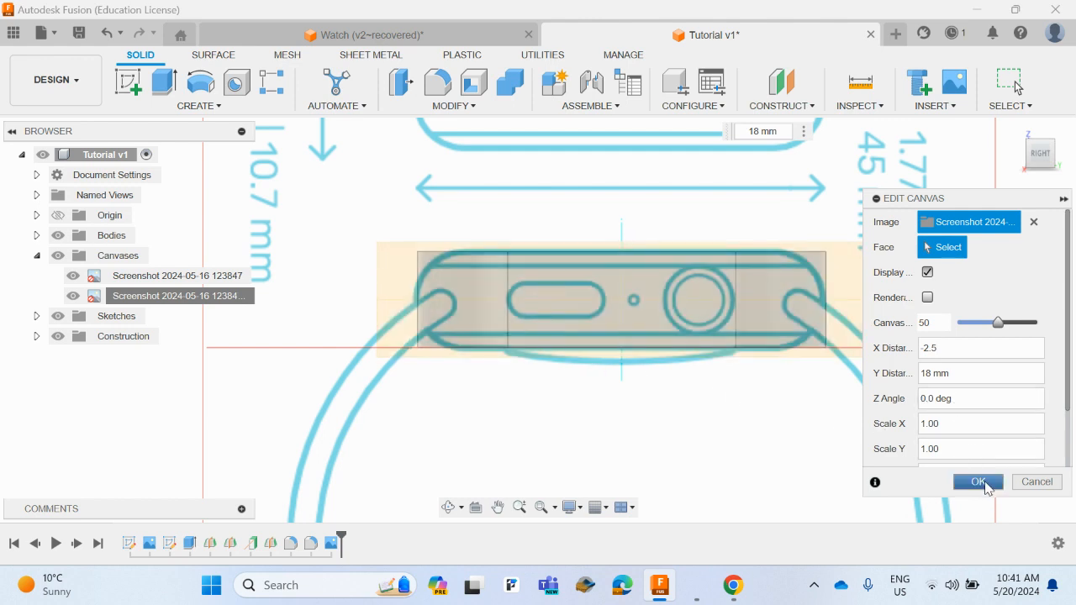
pyautogui.click(979, 482)
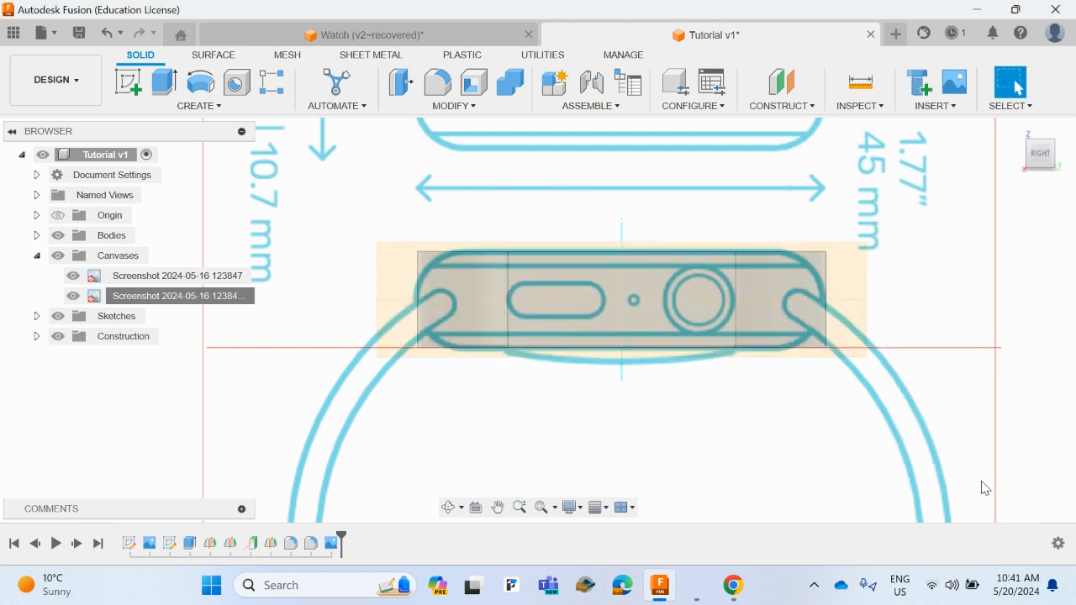
pyautogui.scroll(-2, 961, 409)
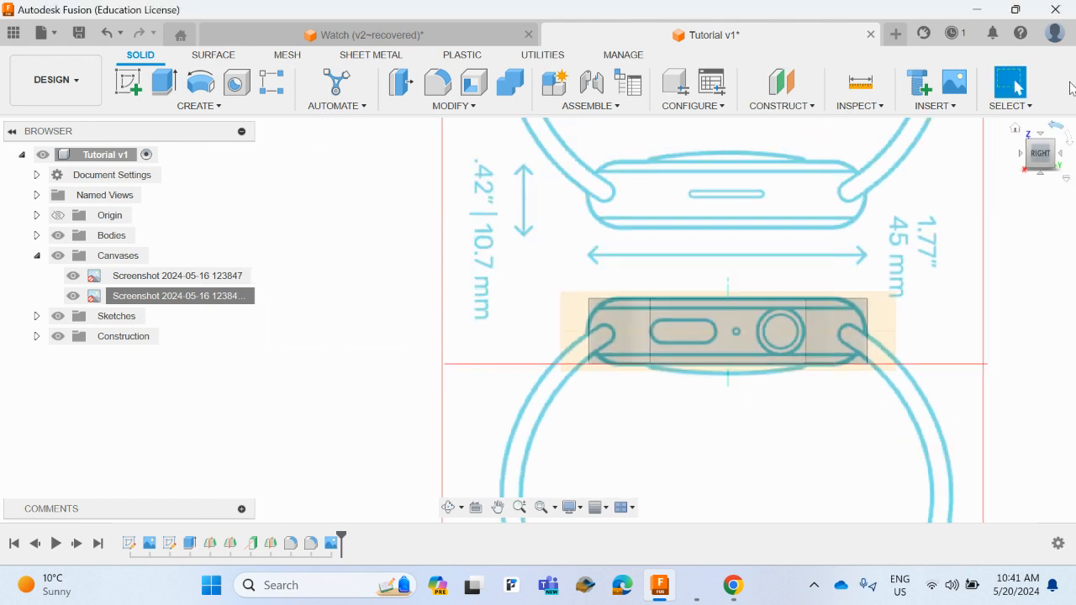
# Step: Fillet the complete upper and lower outer edge loops of the watch body with a constant 5 mm radius, matching the side-view drawing
pyautogui.click(1028, 146)
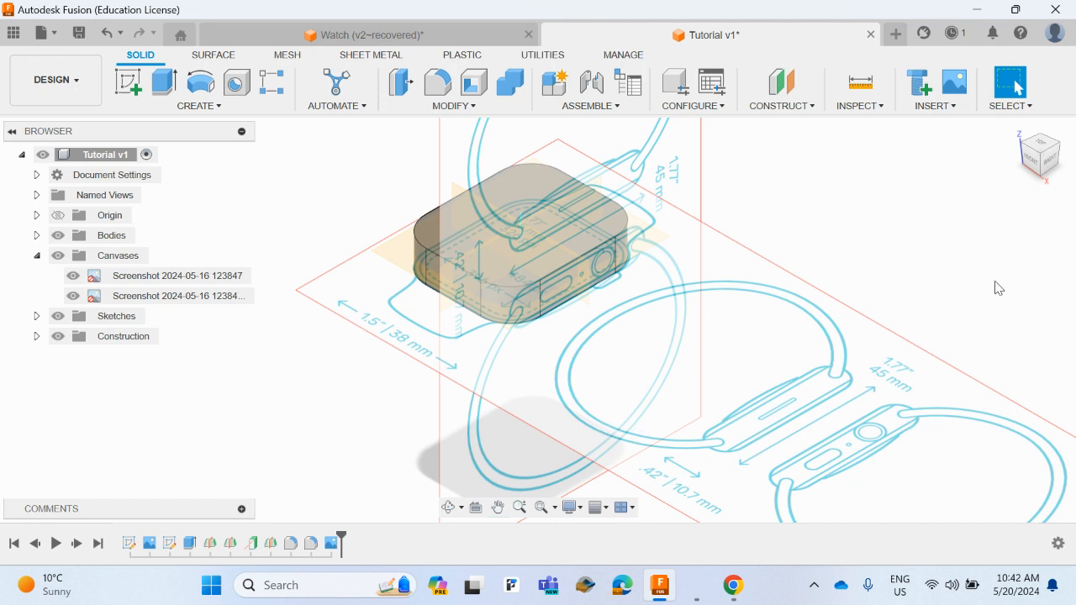
pyautogui.click(1048, 163)
pyautogui.scroll(3, 563, 370)
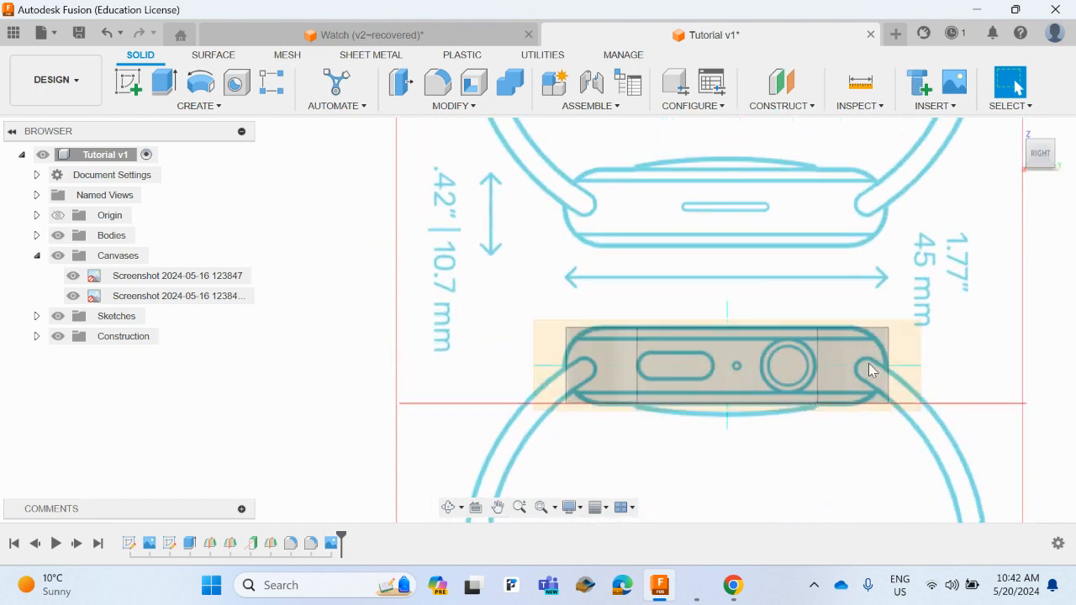
pyautogui.click(1031, 145)
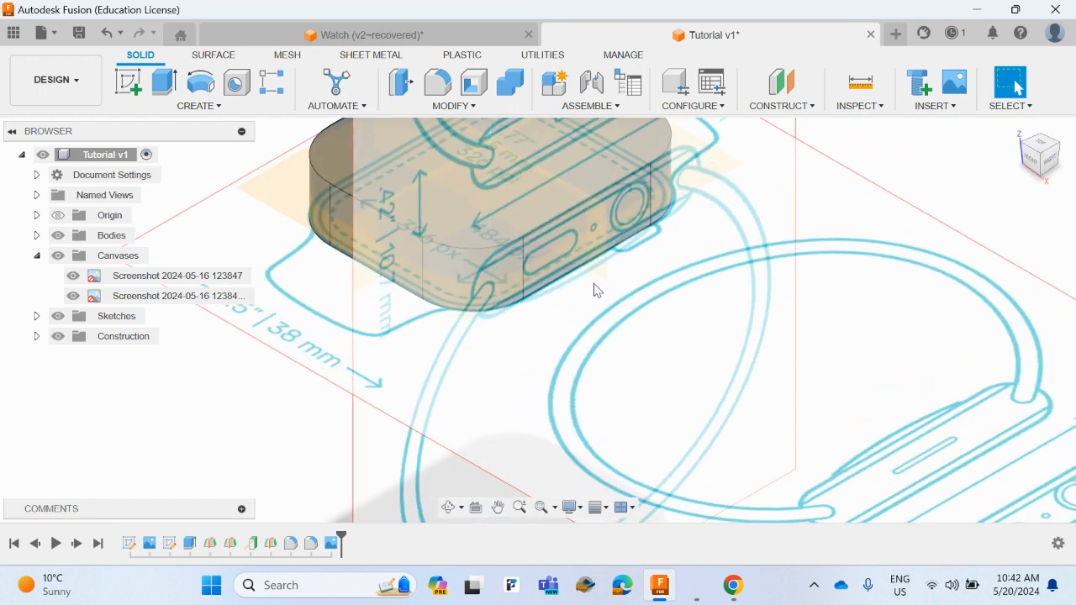
pyautogui.moveTo(706, 327); pyautogui.dragTo(728, 389, button='middle')
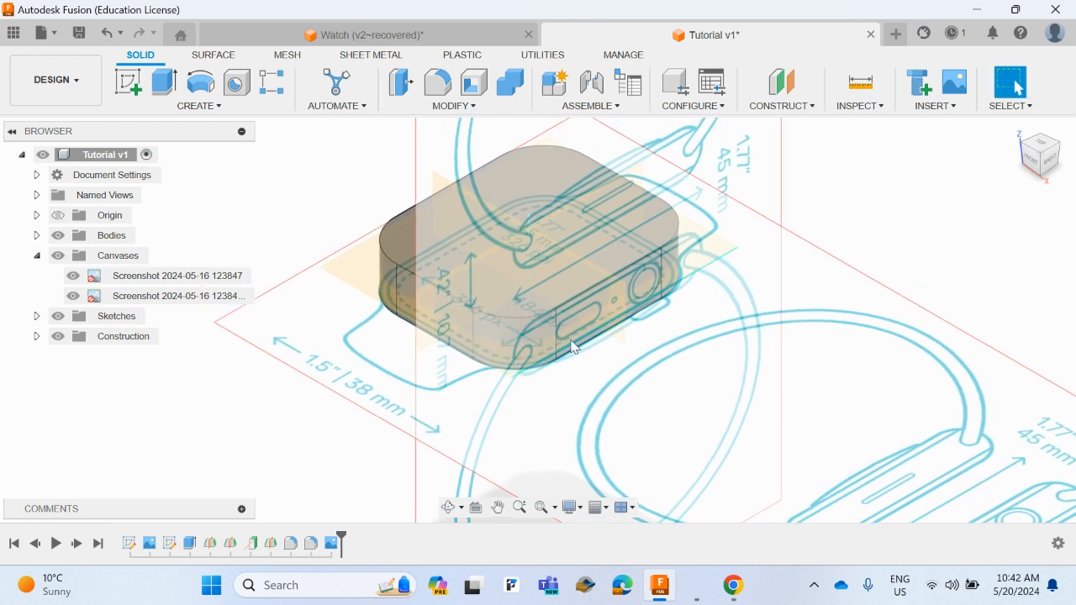
pyautogui.click(438, 84)
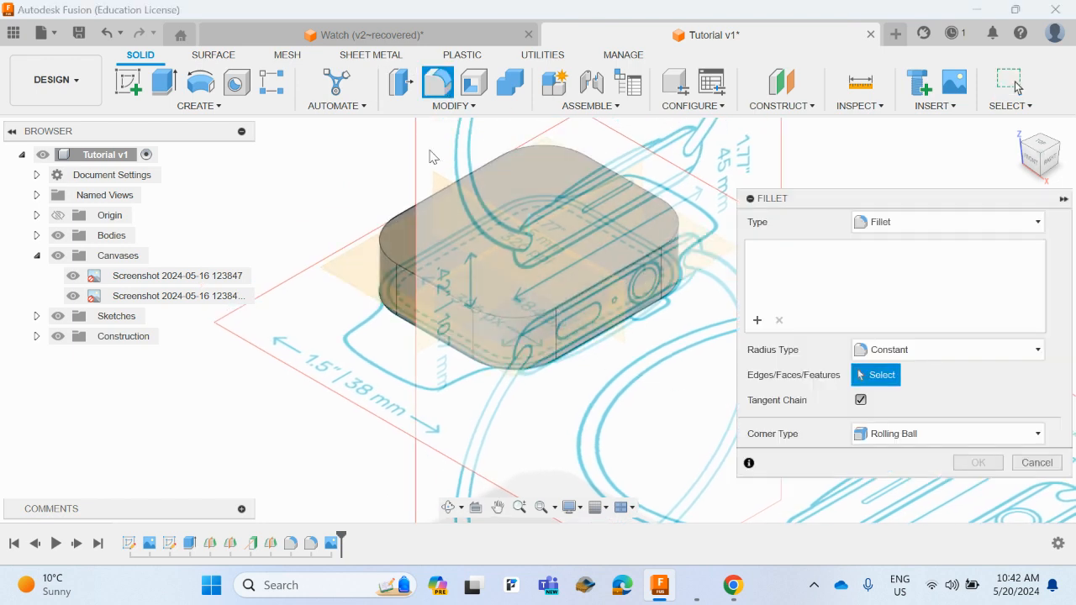
pyautogui.click(397, 265)
pyautogui.click(410, 322)
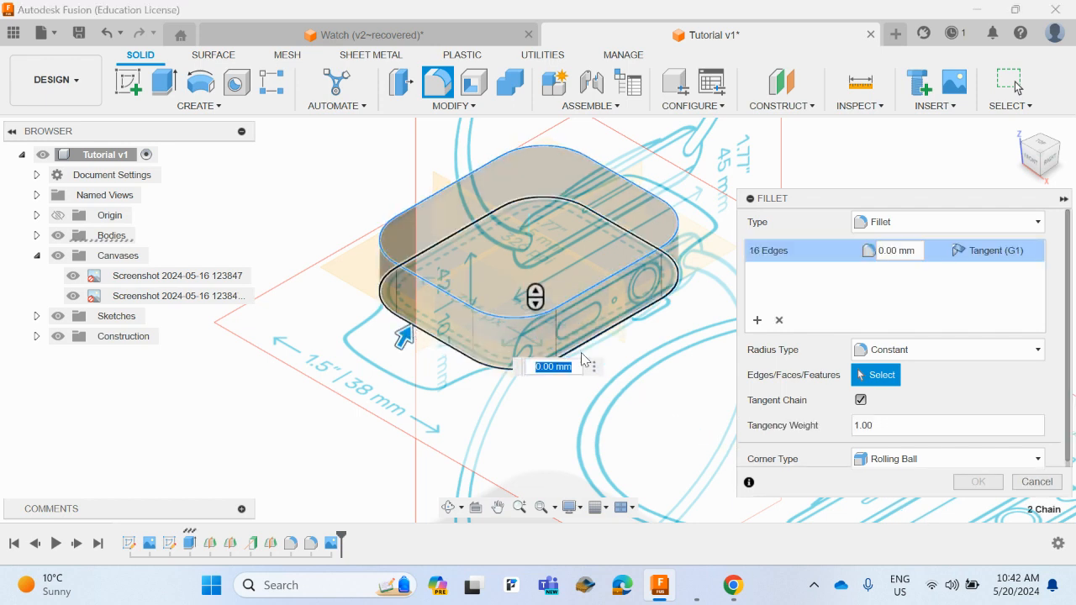
pyautogui.write('5')
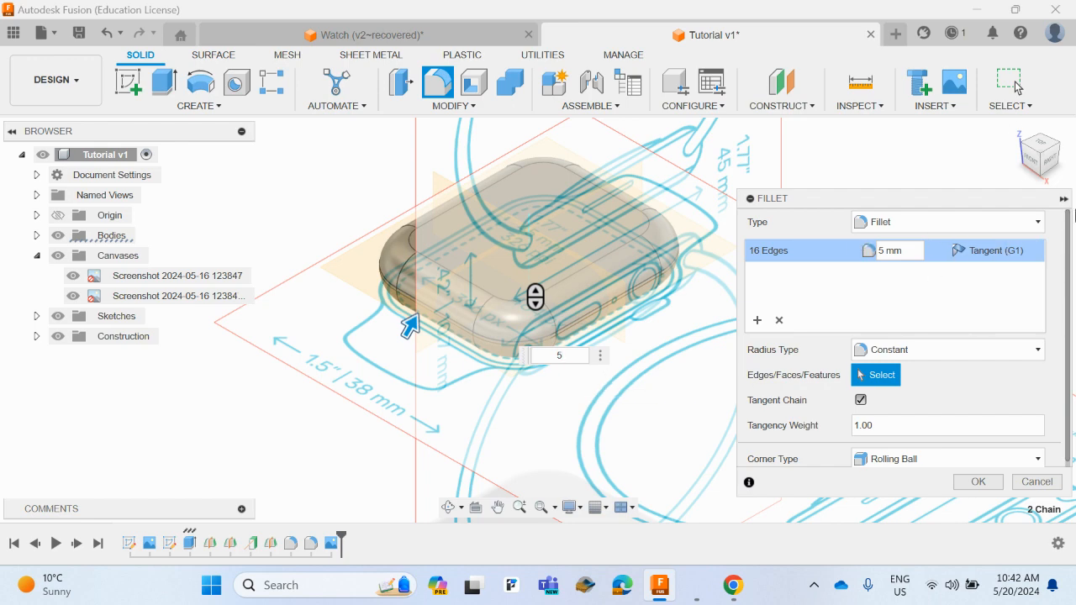
pyautogui.click(1039, 175)
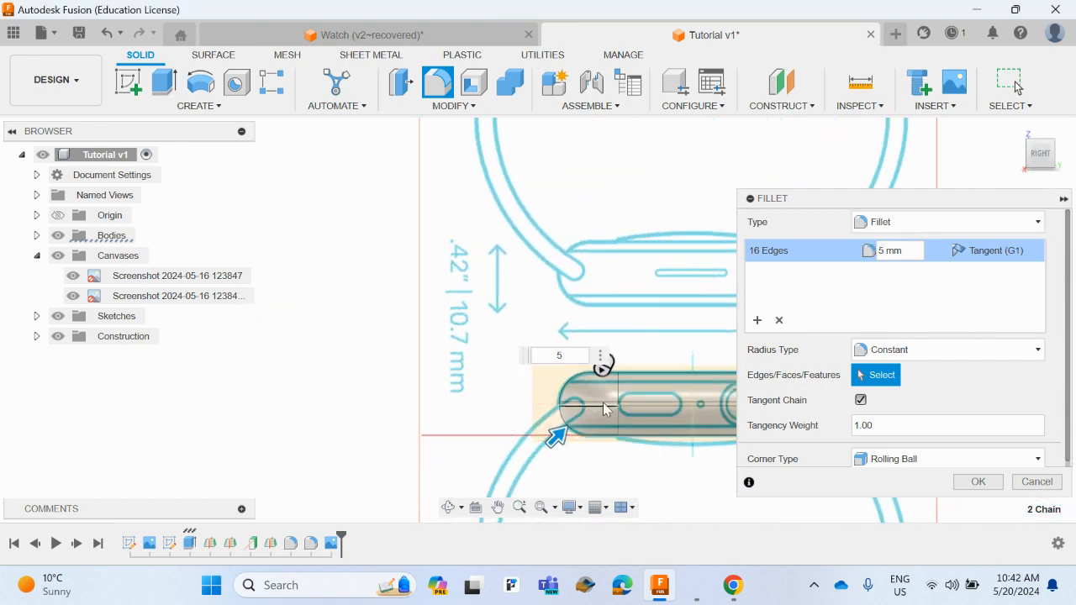
pyautogui.moveTo(608, 344); pyautogui.dragTo(326, 295, button='middle')
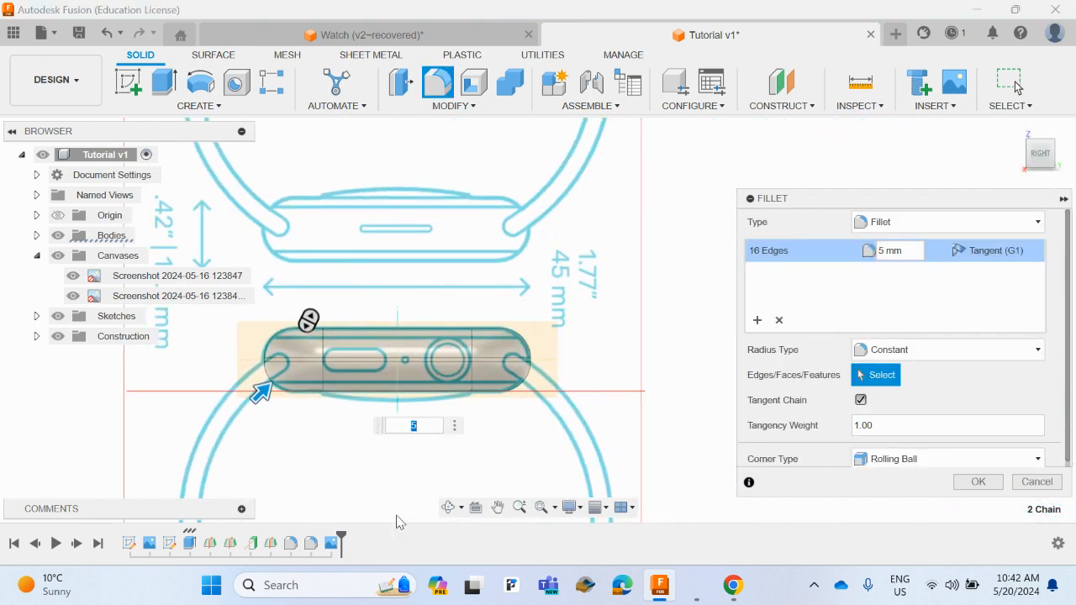
pyautogui.click(977, 483)
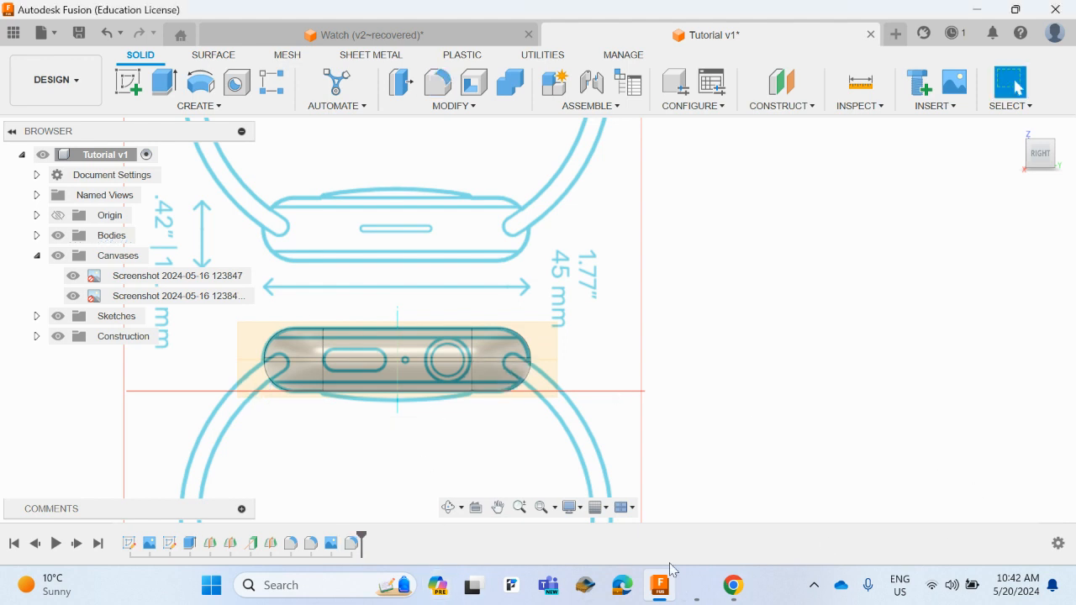